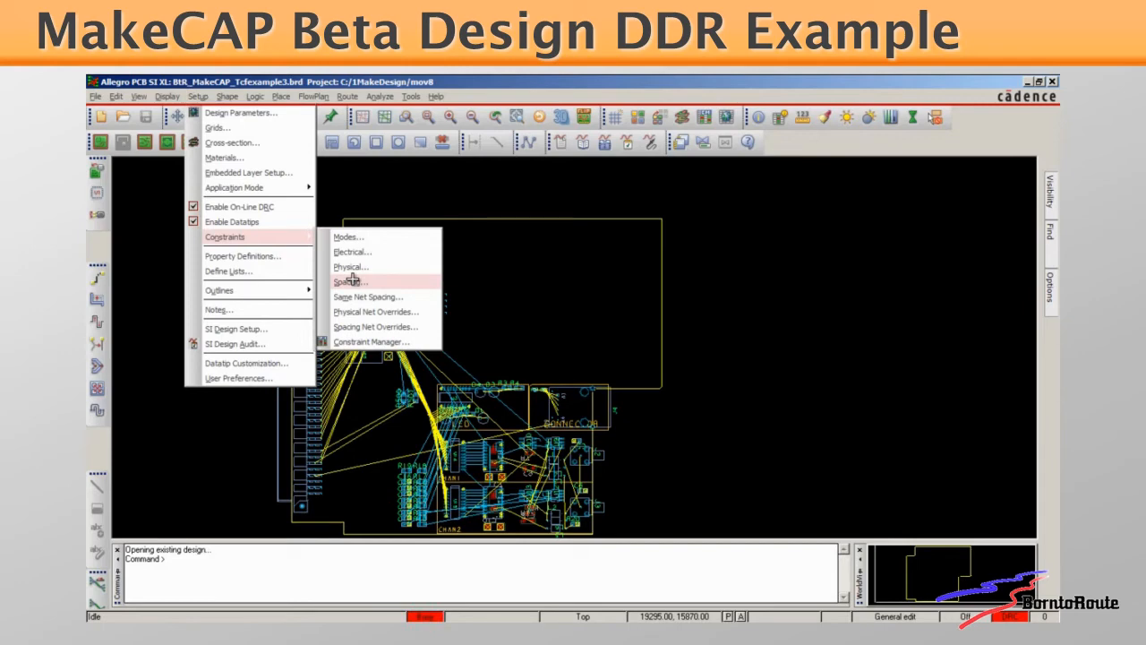
Open the spacing constraints and examine the existing net classes and their class-to-class spacing assignments, including HIVOLTMINUS, HIVOLTPLUS and PCI
click(350, 281)
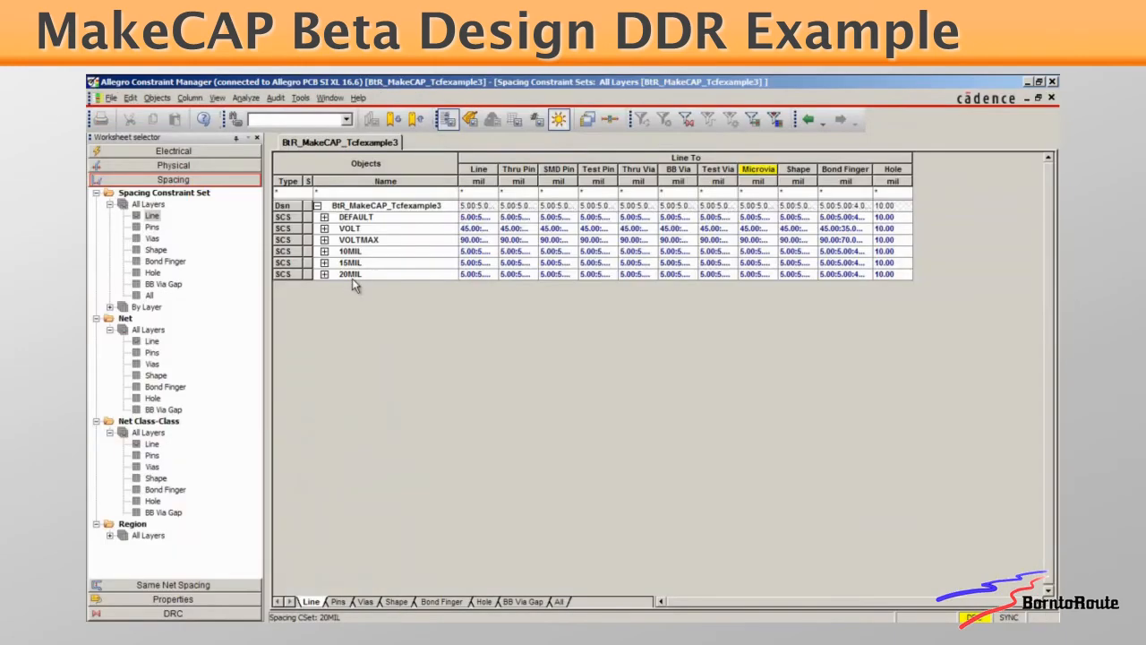
click(150, 330)
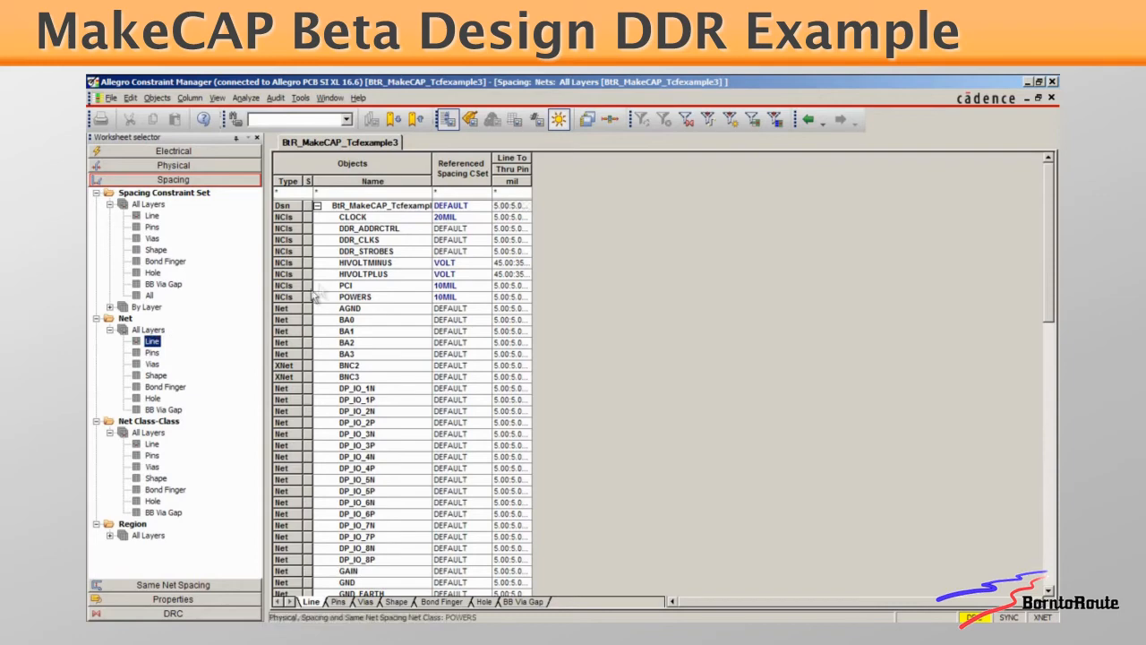
drag(327, 220, 341, 300)
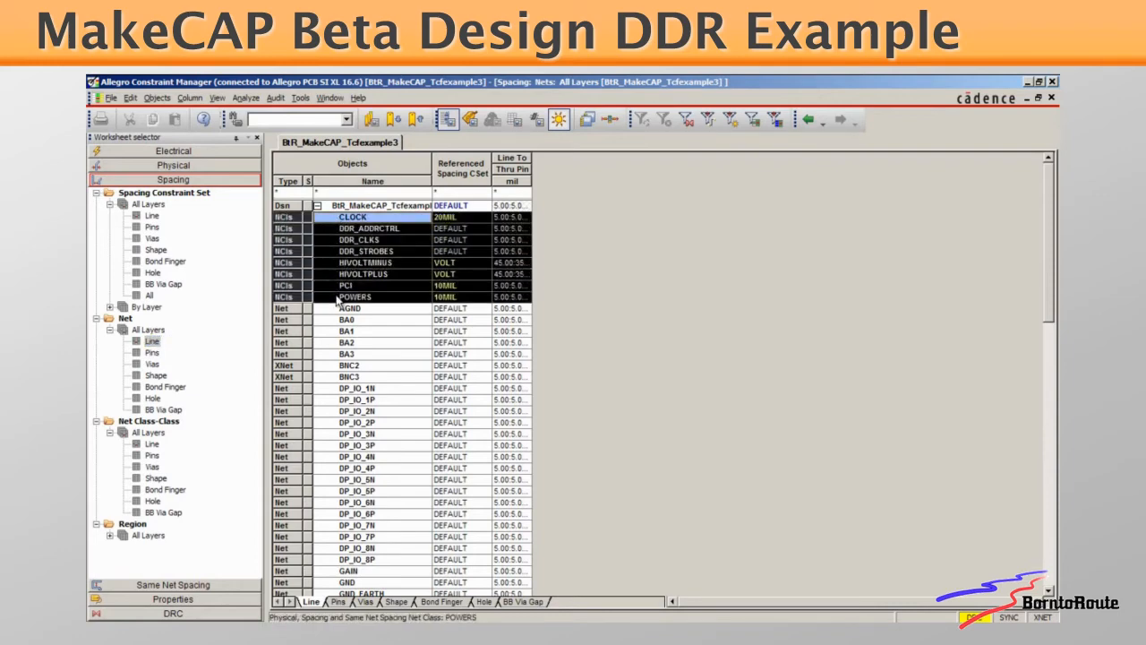
click(152, 443)
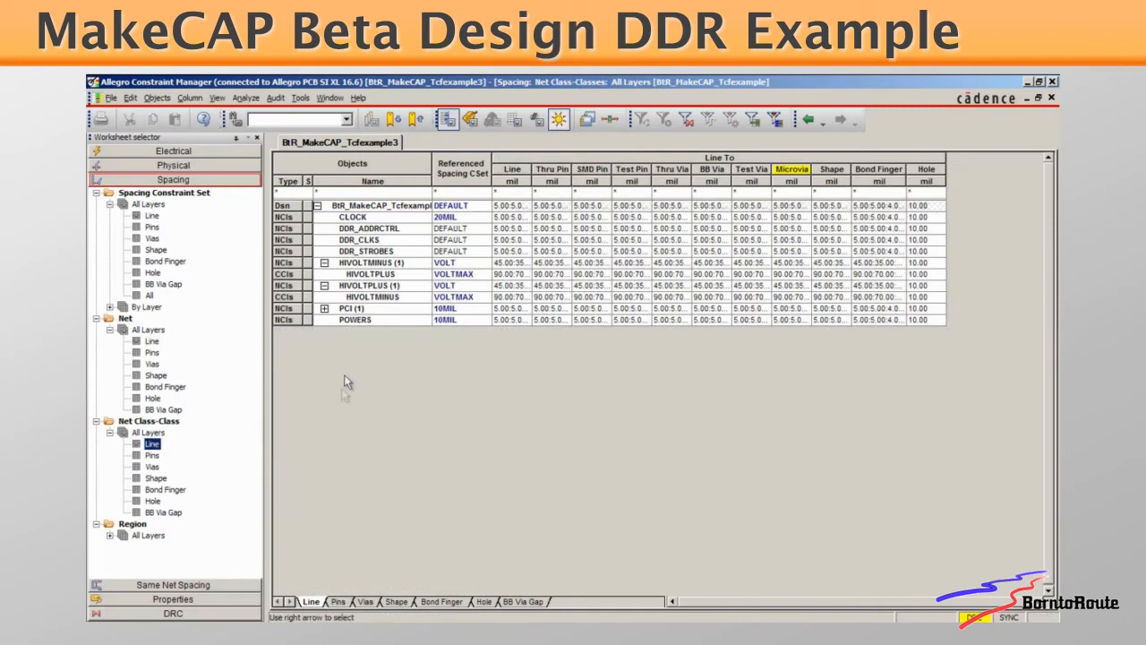
click(335, 265)
click(341, 285)
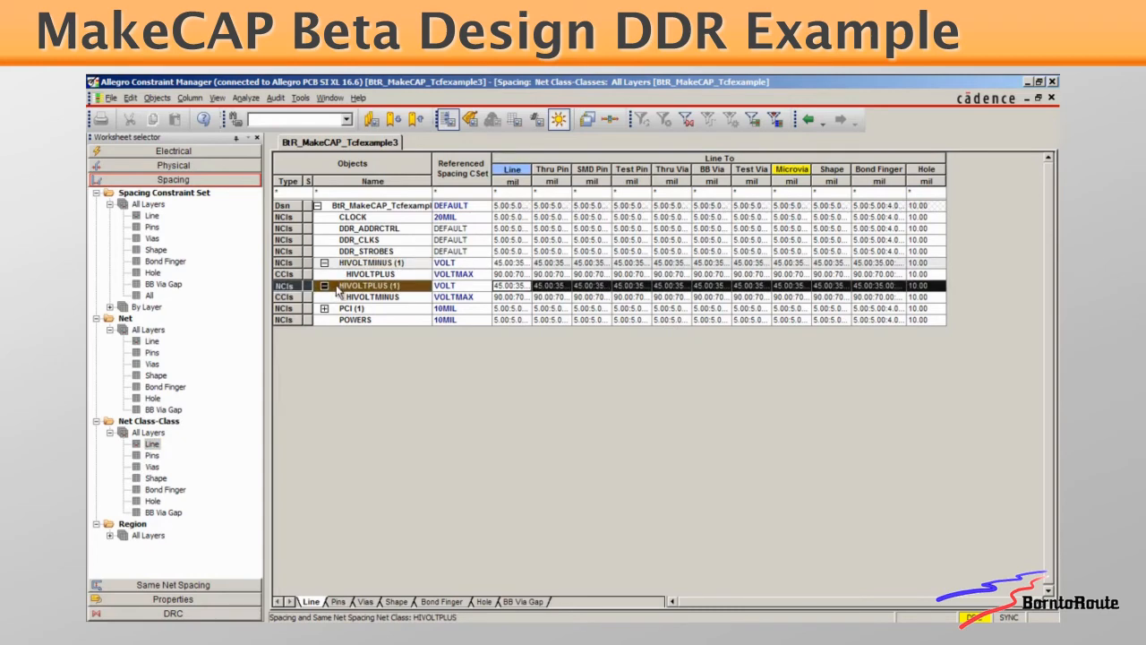
click(341, 310)
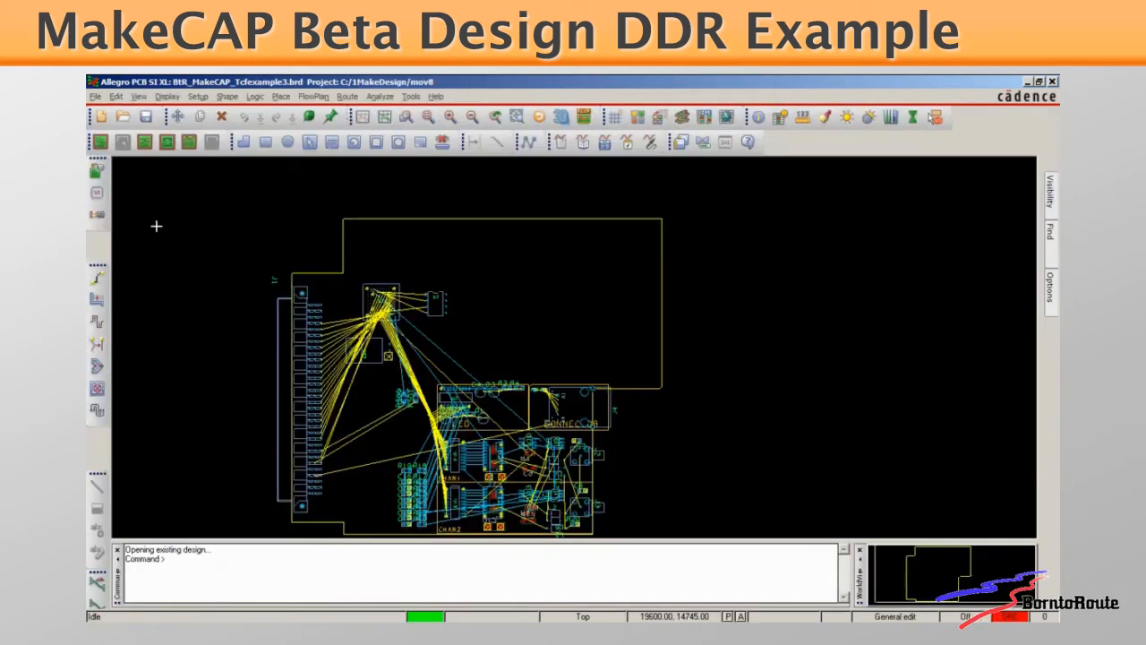
Import the MakeDesign_DDR_Class6.tcf tech file from the mov8 folder into the board
click(97, 97)
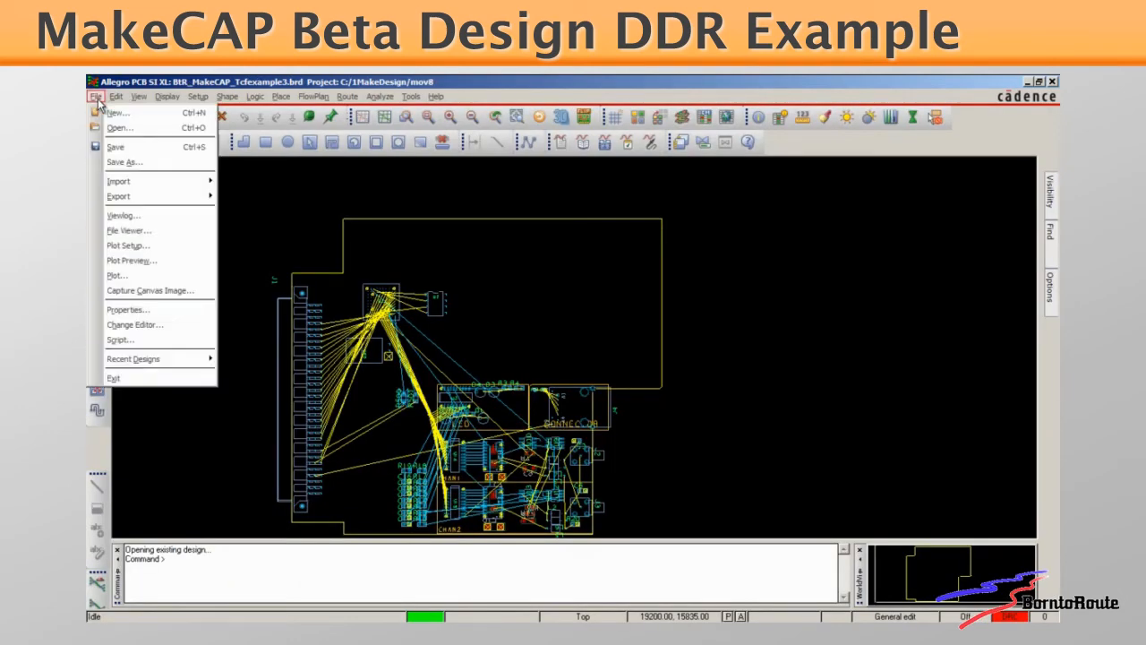
mouse_move(123, 183)
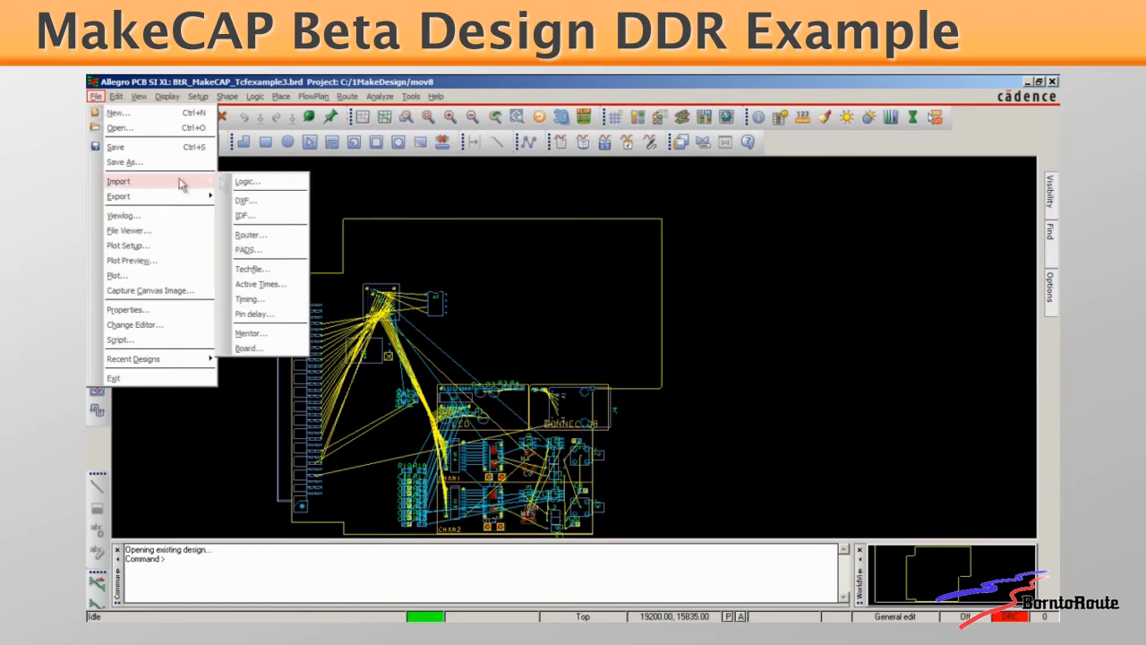
click(250, 269)
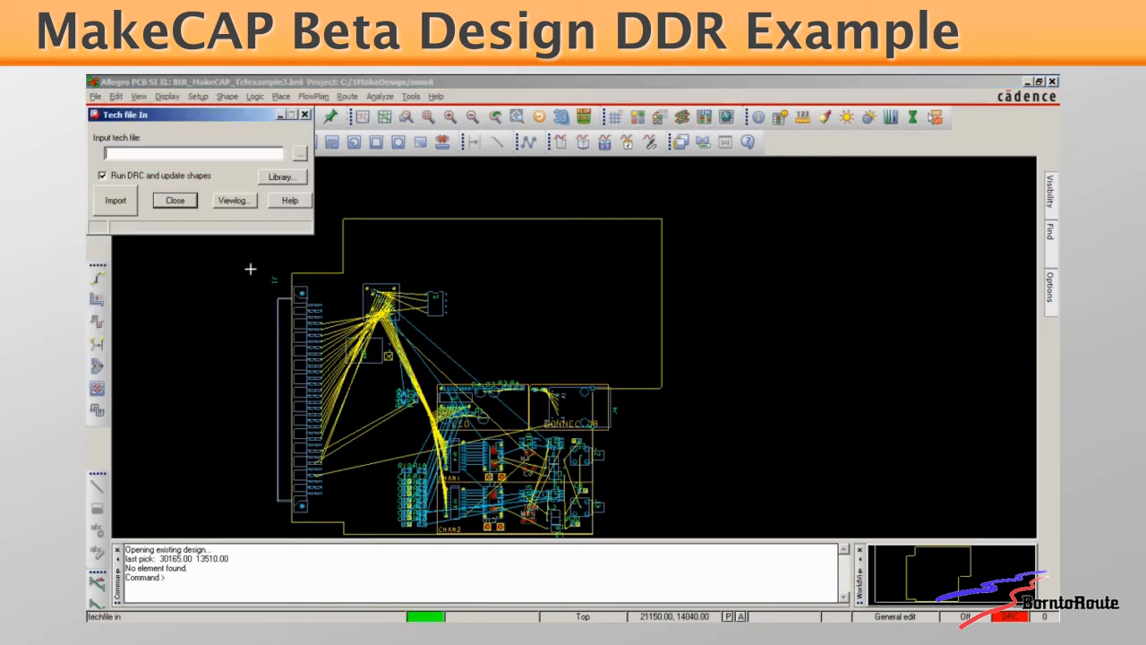
click(300, 153)
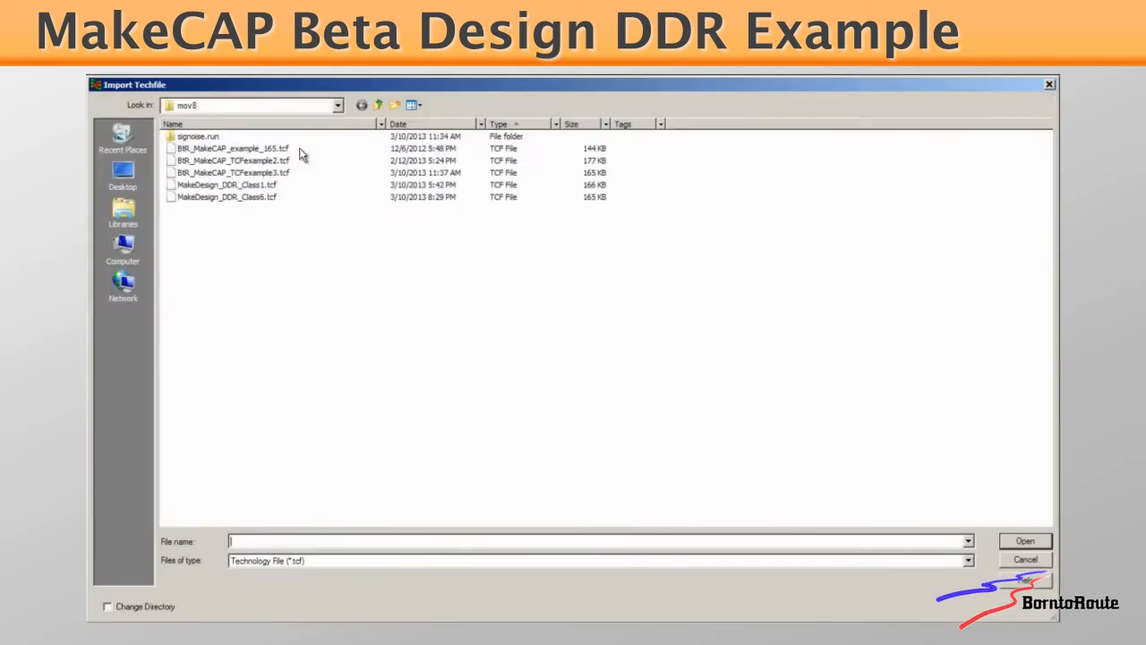
double_click(265, 197)
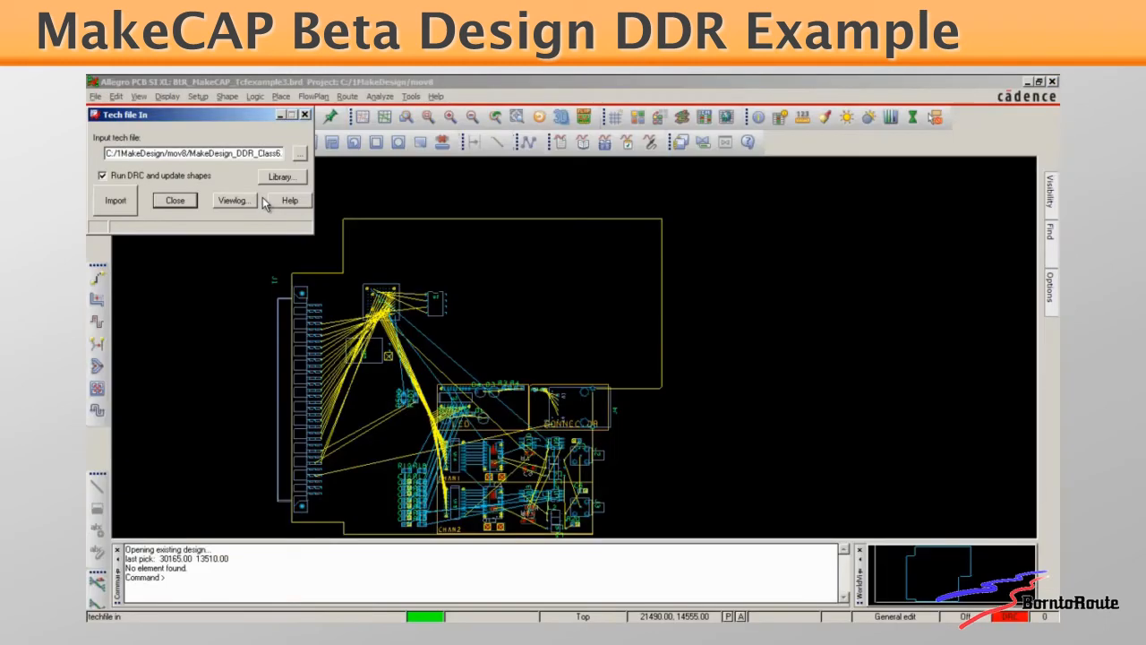
click(115, 202)
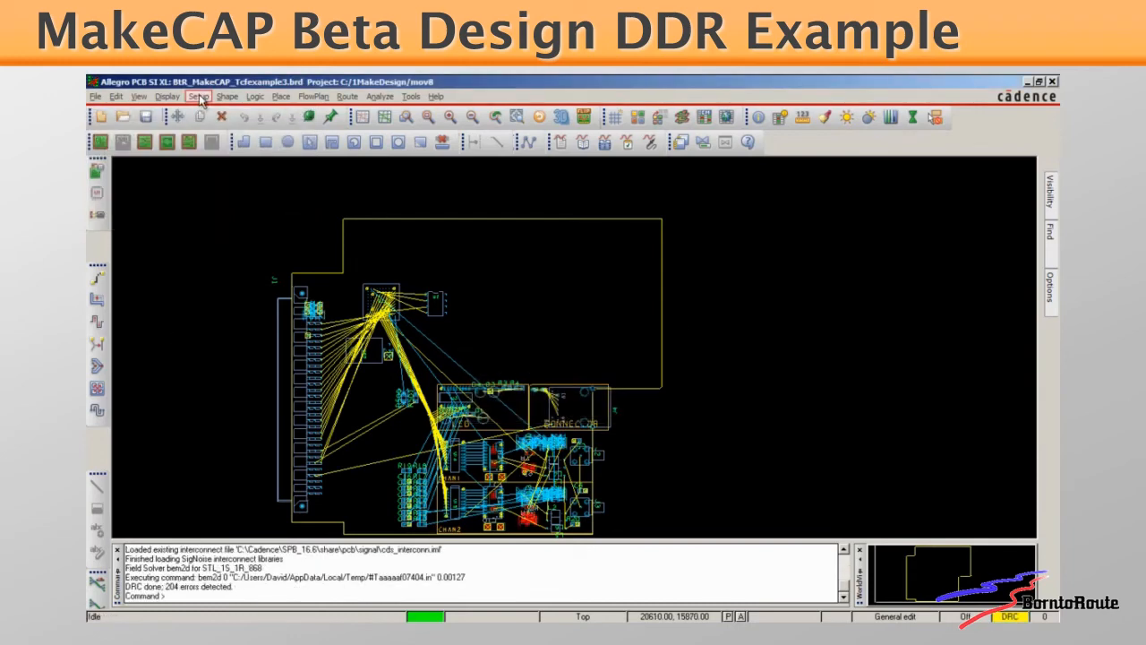
Reopen the spacing constraints and examine the spacing sets referenced by net classes DDR_B0 through DDR_B7 in the net line worksheet
click(198, 96)
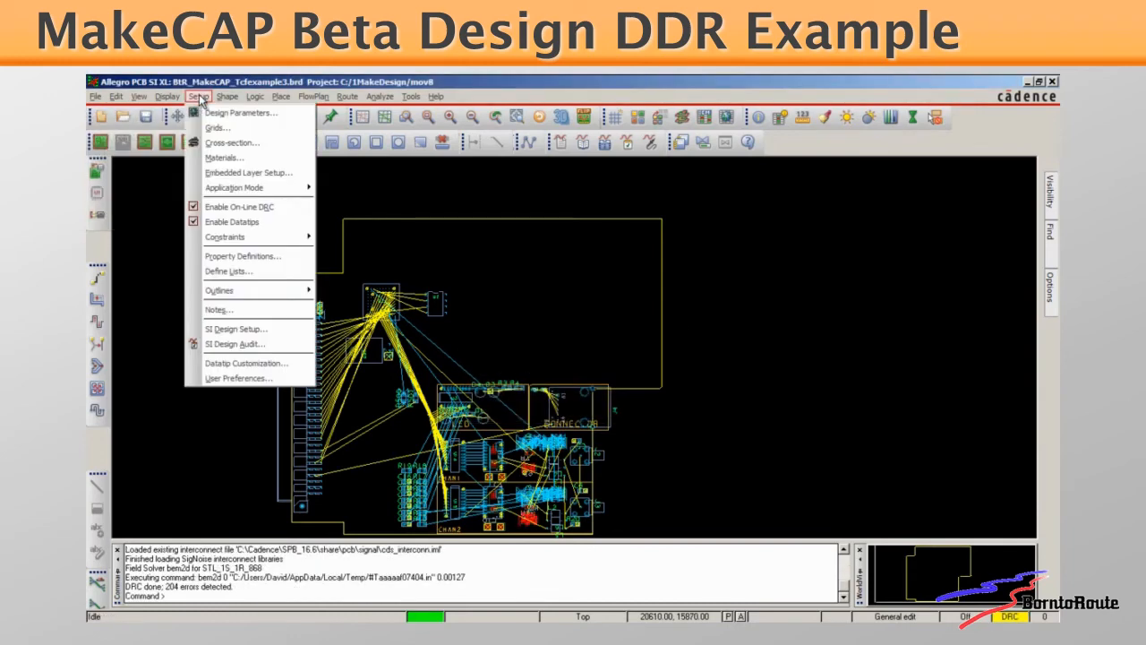
mouse_move(226, 240)
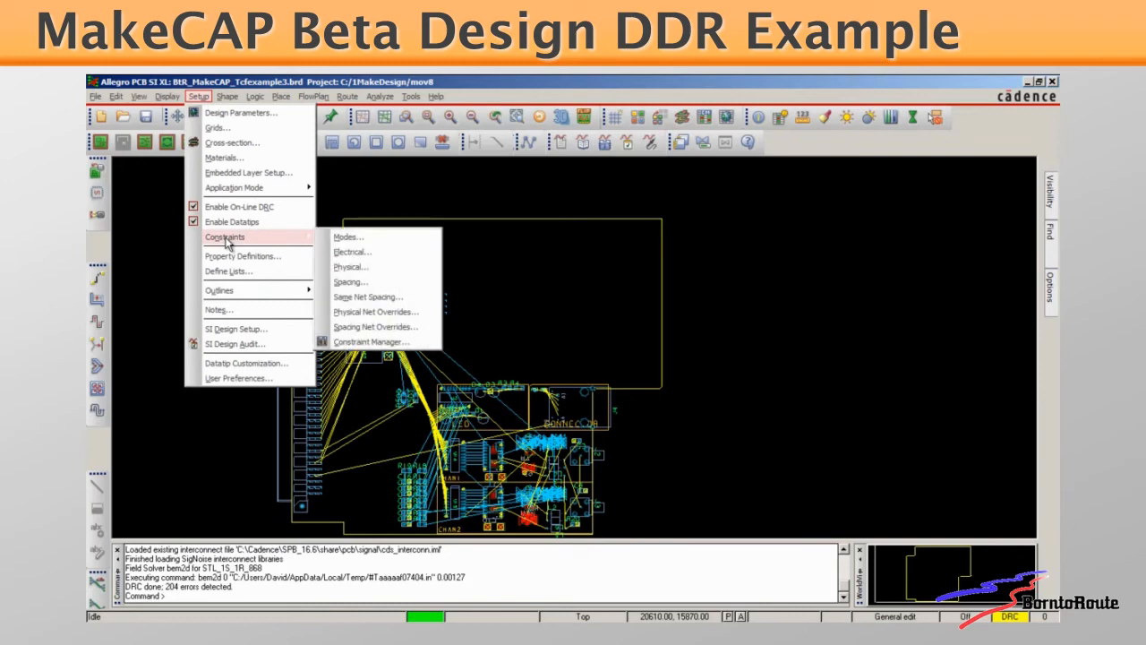
click(343, 282)
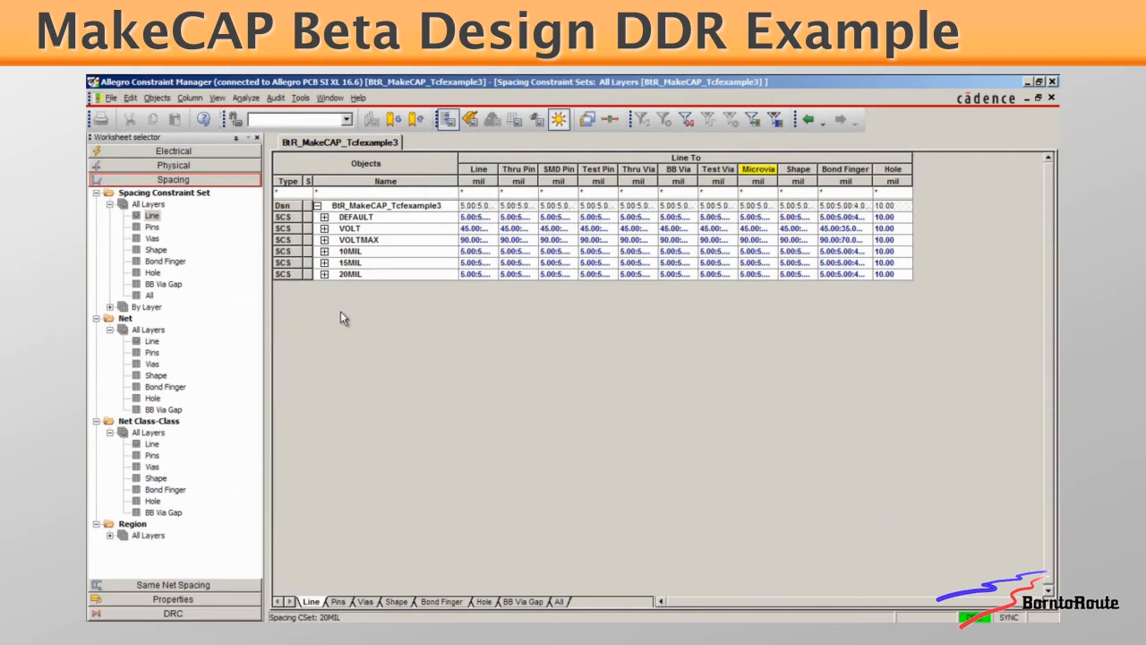
click(152, 340)
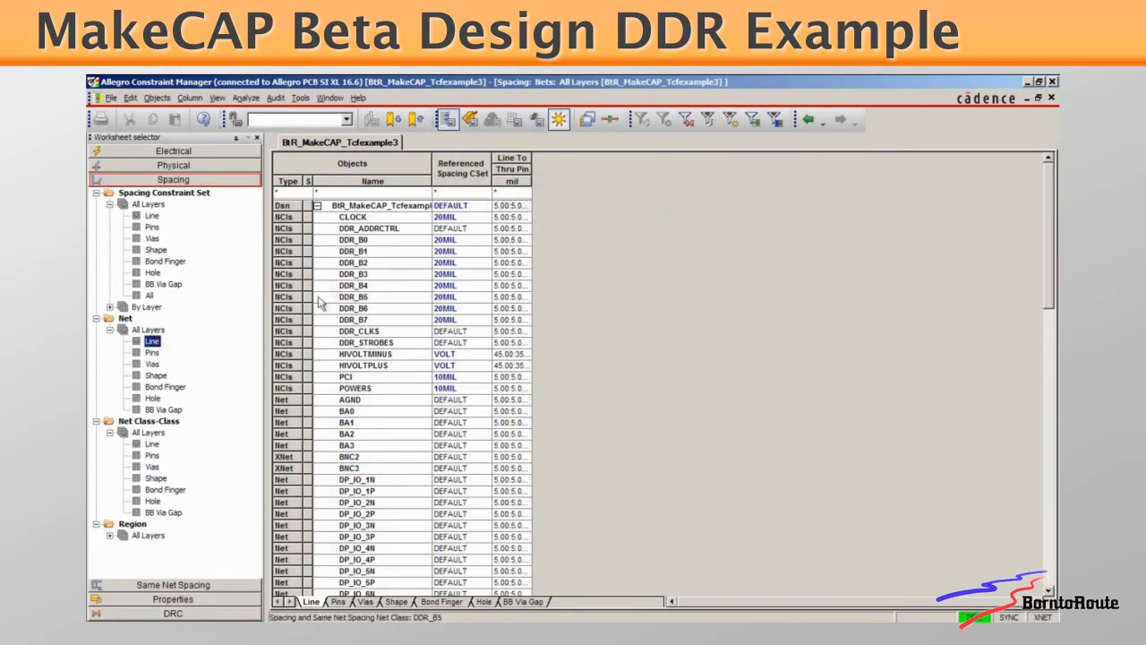
click(349, 244)
drag(349, 246, 348, 322)
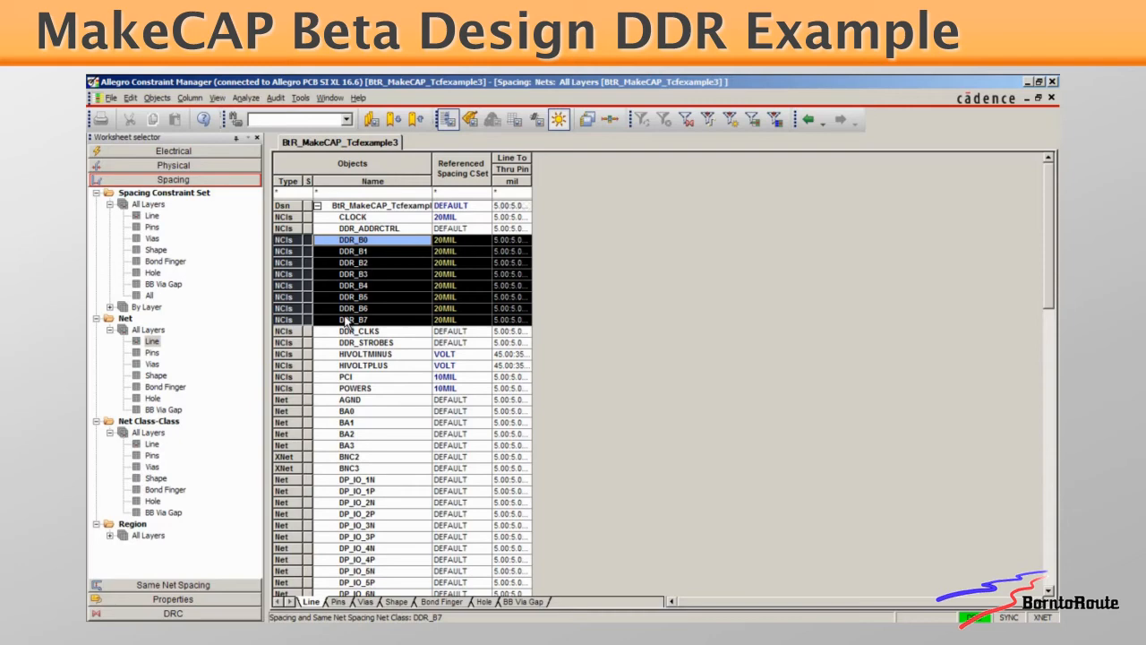
Expand DDR_B0, DDR_B1 and DDR_B2 in the net class-class line worksheet and examine DDR_B0's spacing sets to itself and to DDR_B1 through DDR_B7
click(152, 443)
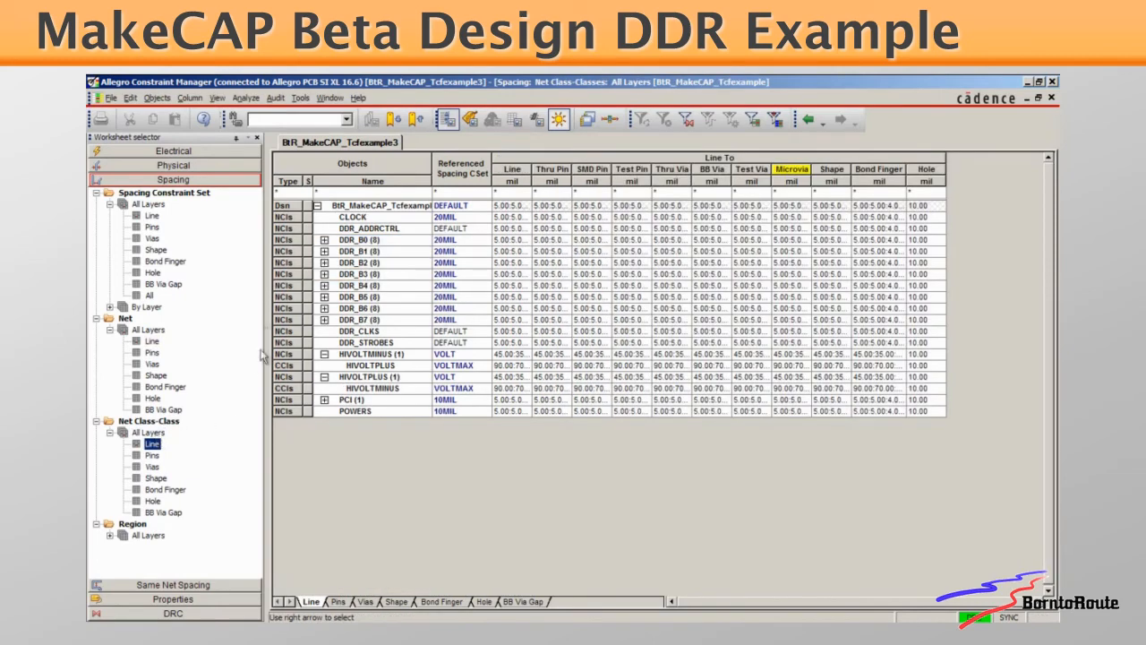
click(324, 240)
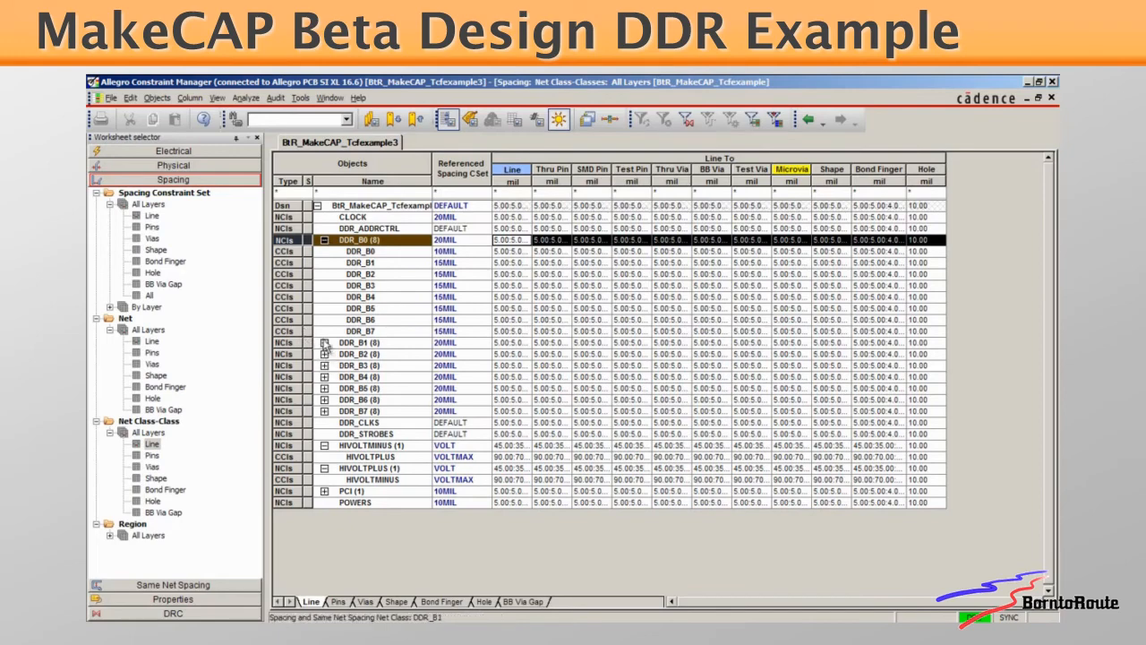
click(324, 342)
click(324, 445)
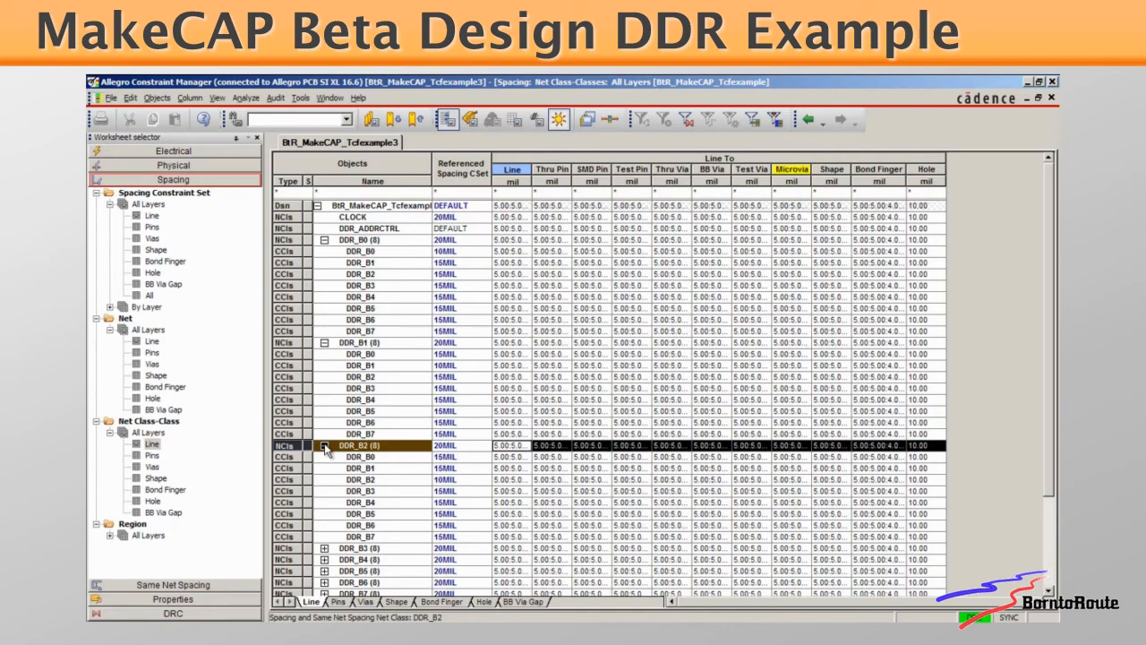
click(391, 240)
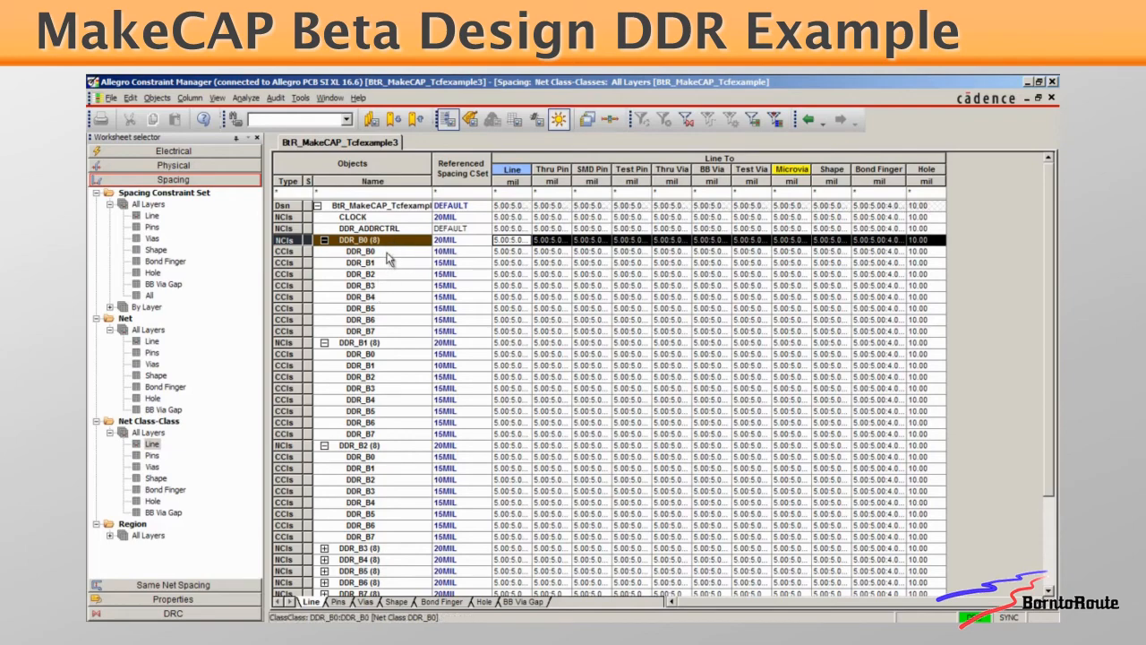
click(391, 256)
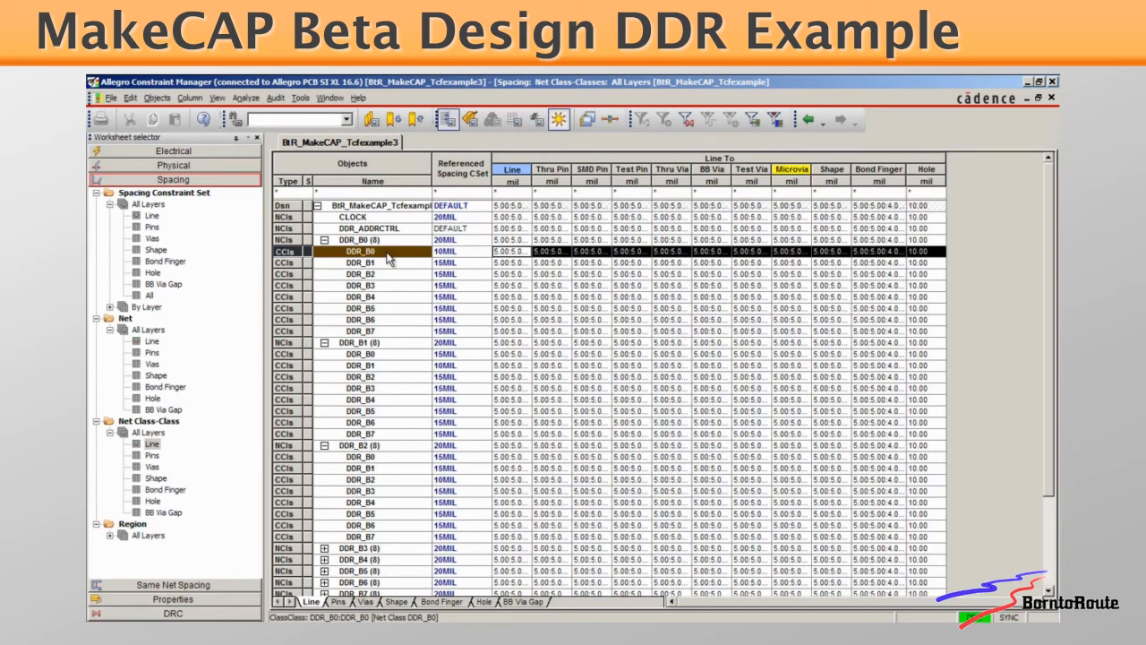
drag(385, 263, 387, 333)
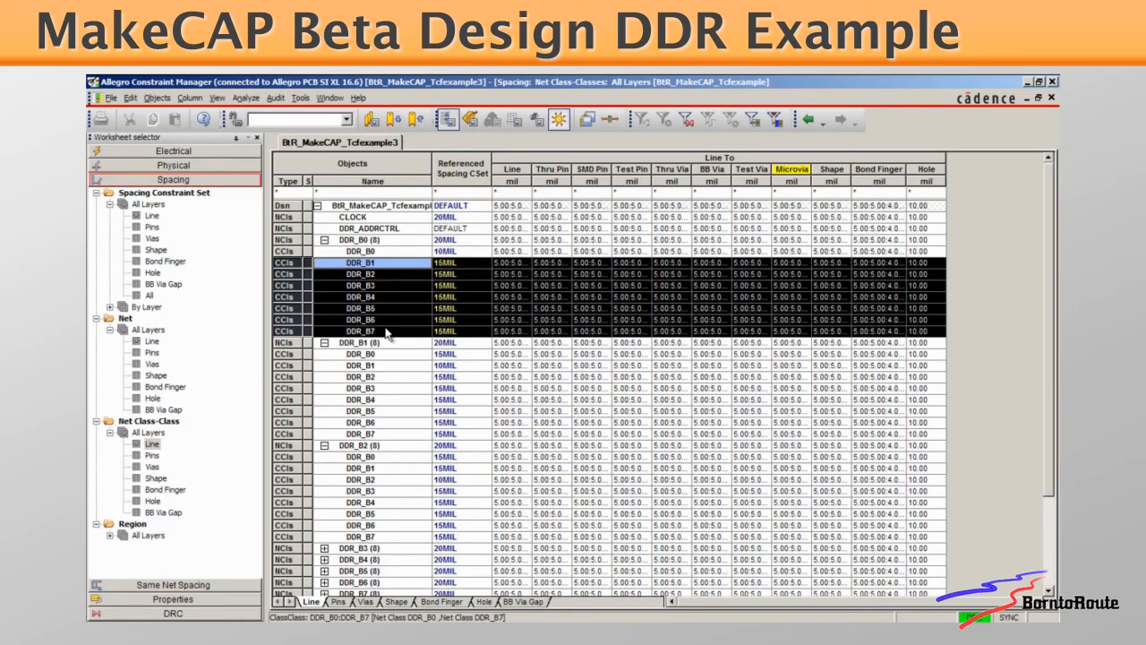
Compare DDR_B1's spacing set to itself with its spacing sets to DDR_B0 and DDR_B2 through DDR_B7
click(388, 365)
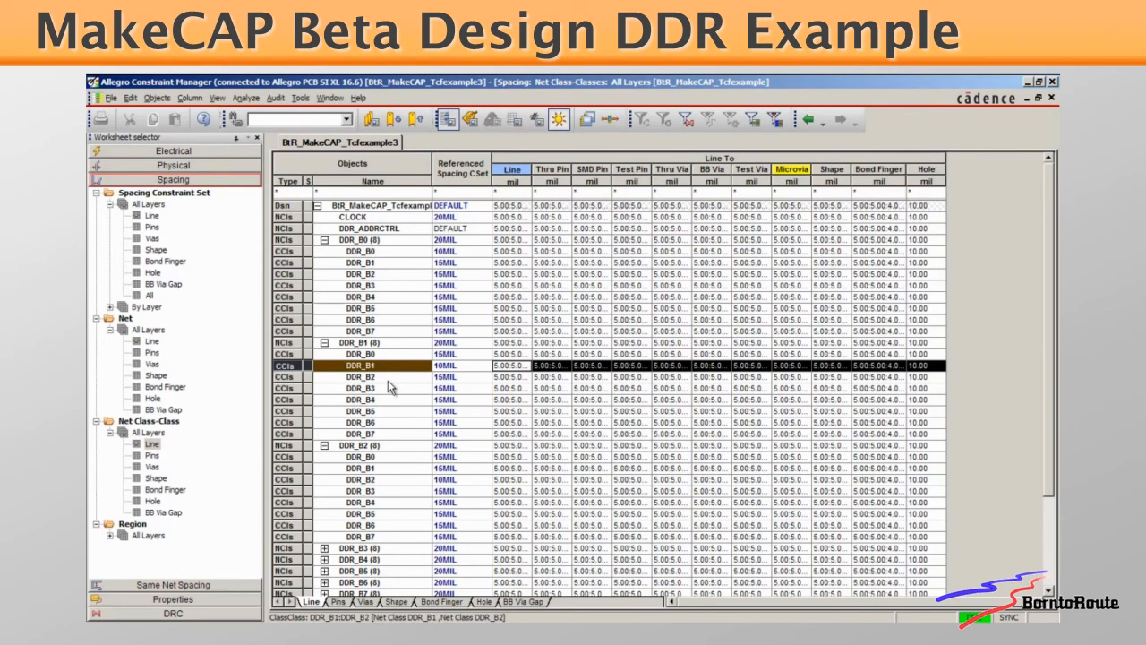
click(395, 354)
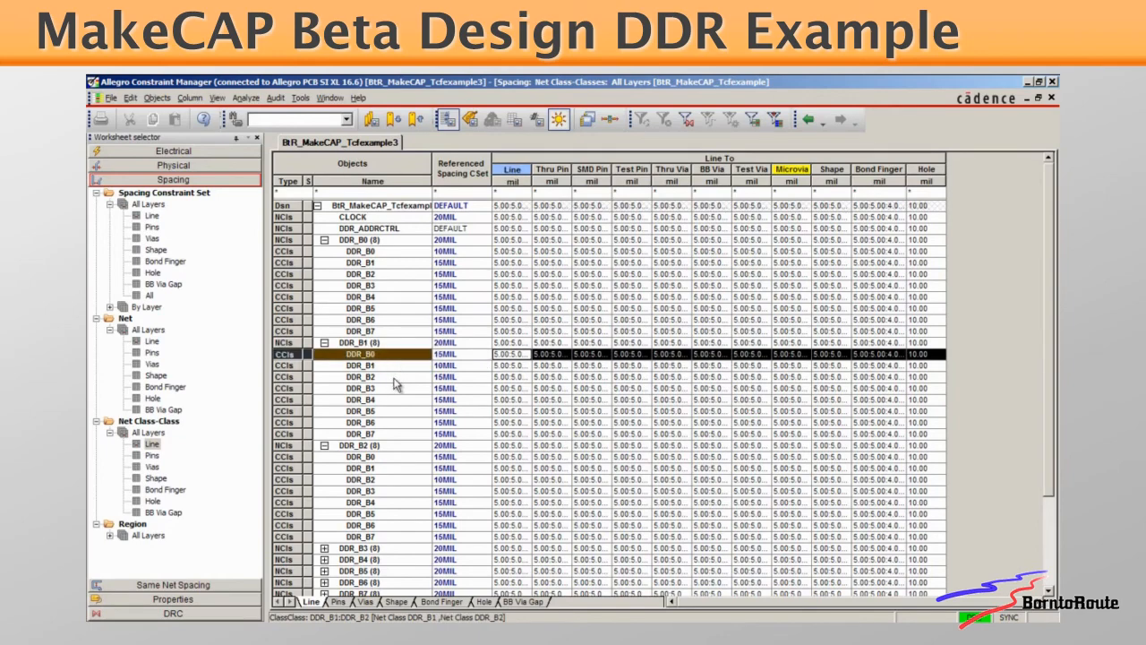
ctrl+click(395, 377)
ctrl+click(395, 390)
ctrl+click(395, 401)
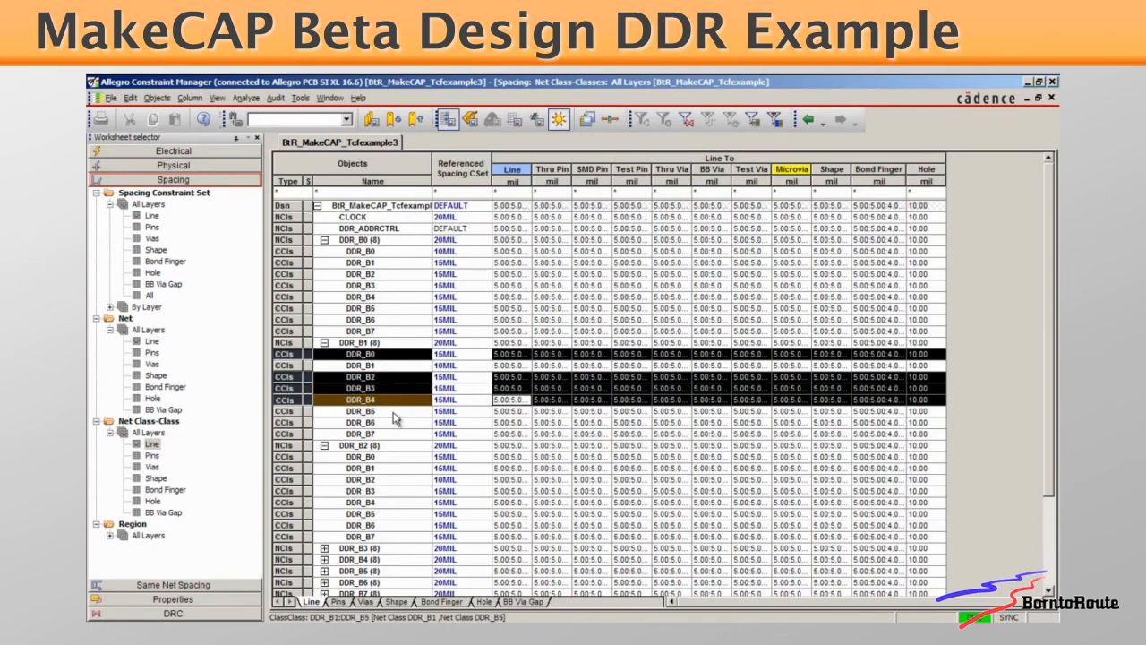
ctrl+click(395, 412)
ctrl+click(395, 422)
ctrl+click(388, 433)
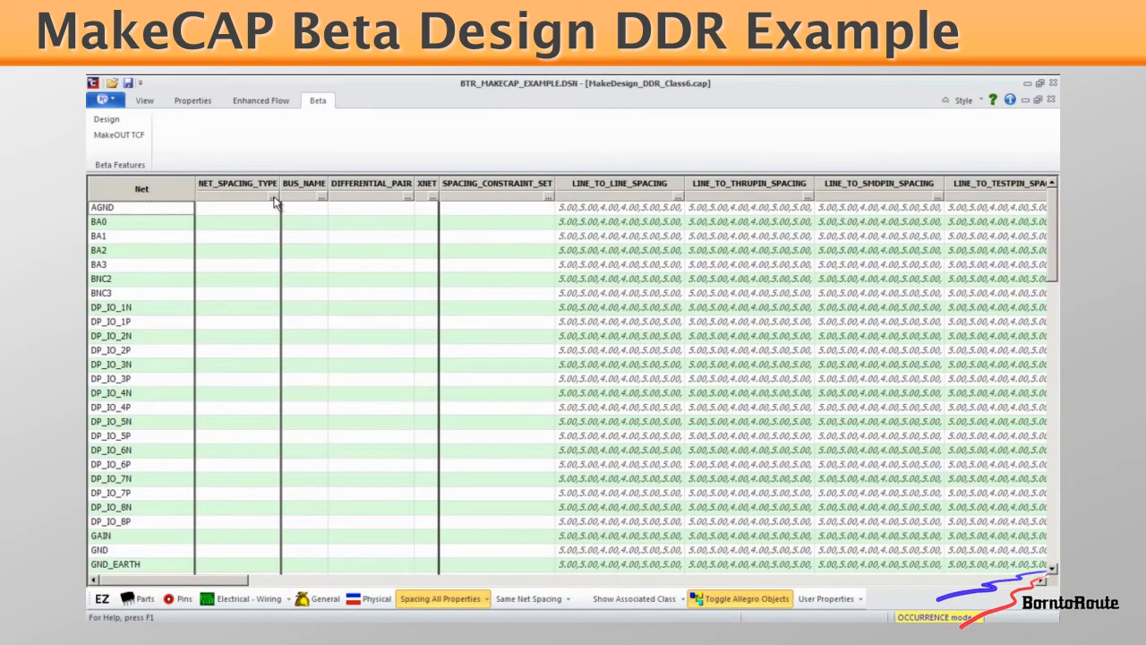
Switch to MakeCAP and, in the NET_SPACING_TYPE property assignment, pick net class DDR_B0 and choose nets Q0 through Q7
click(274, 198)
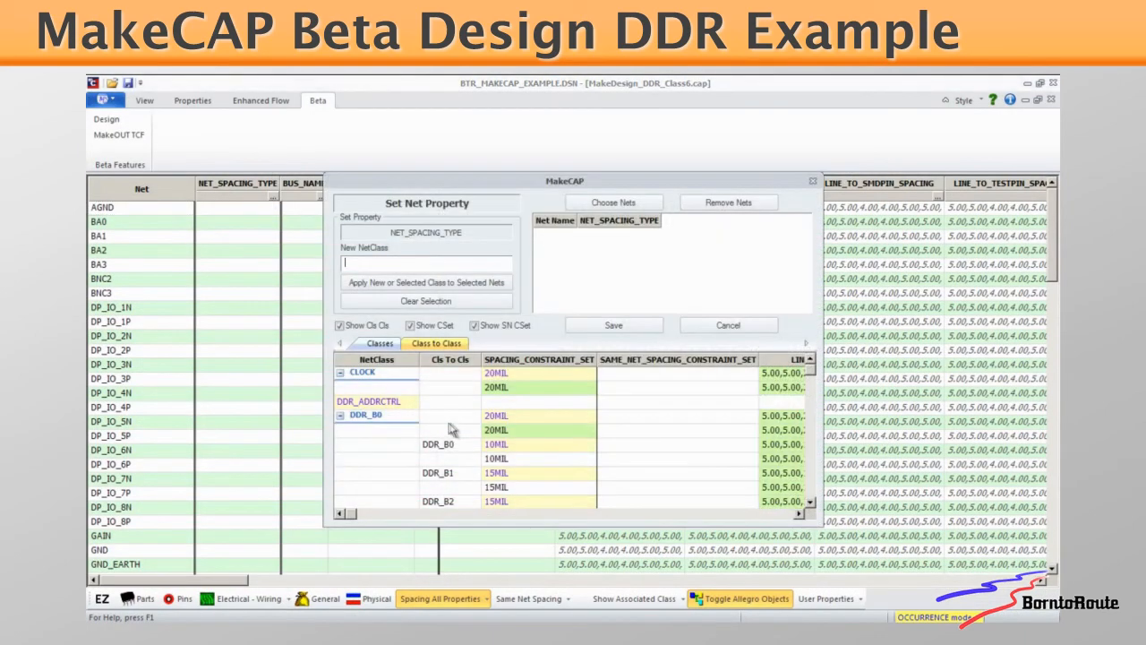
click(397, 421)
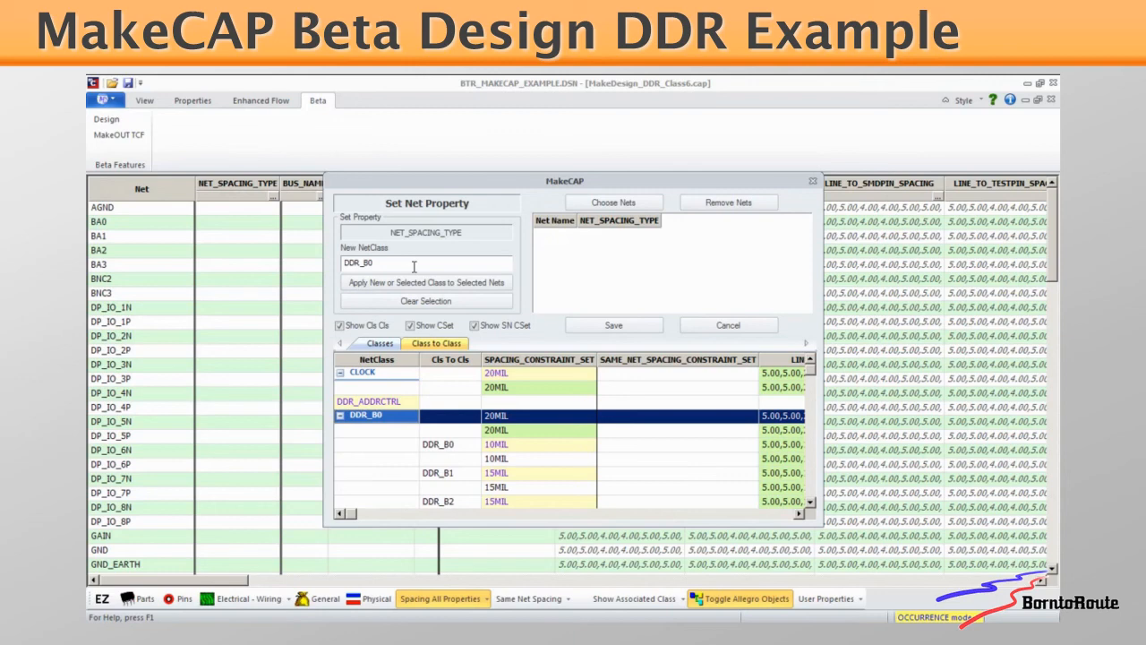
click(613, 202)
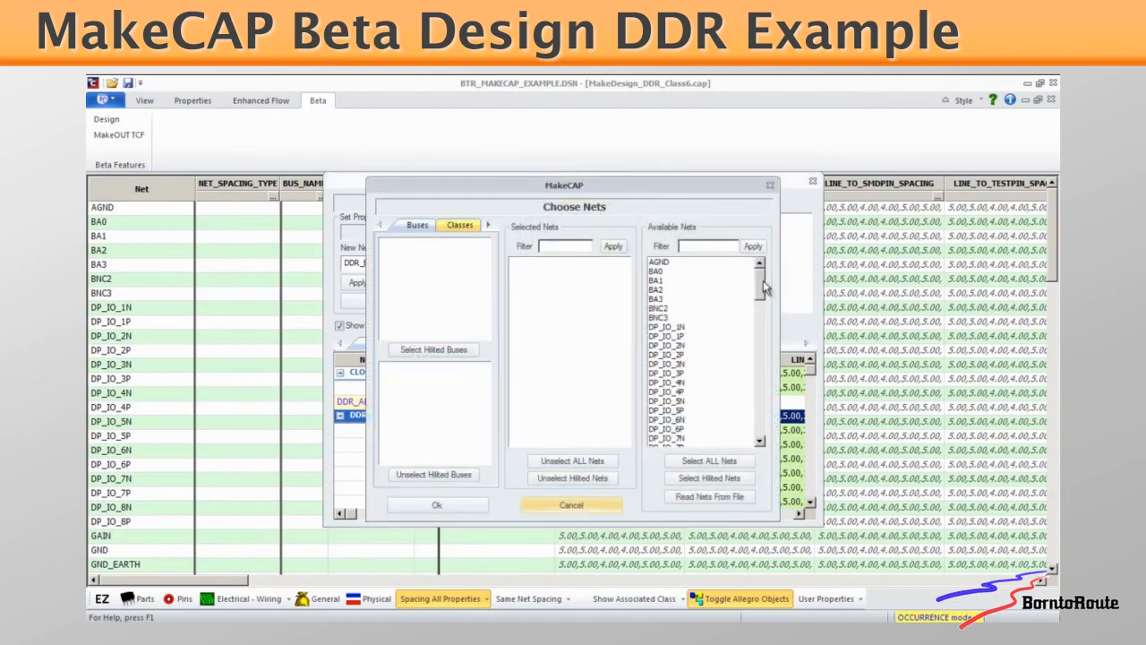
drag(765, 286, 763, 397)
click(654, 347)
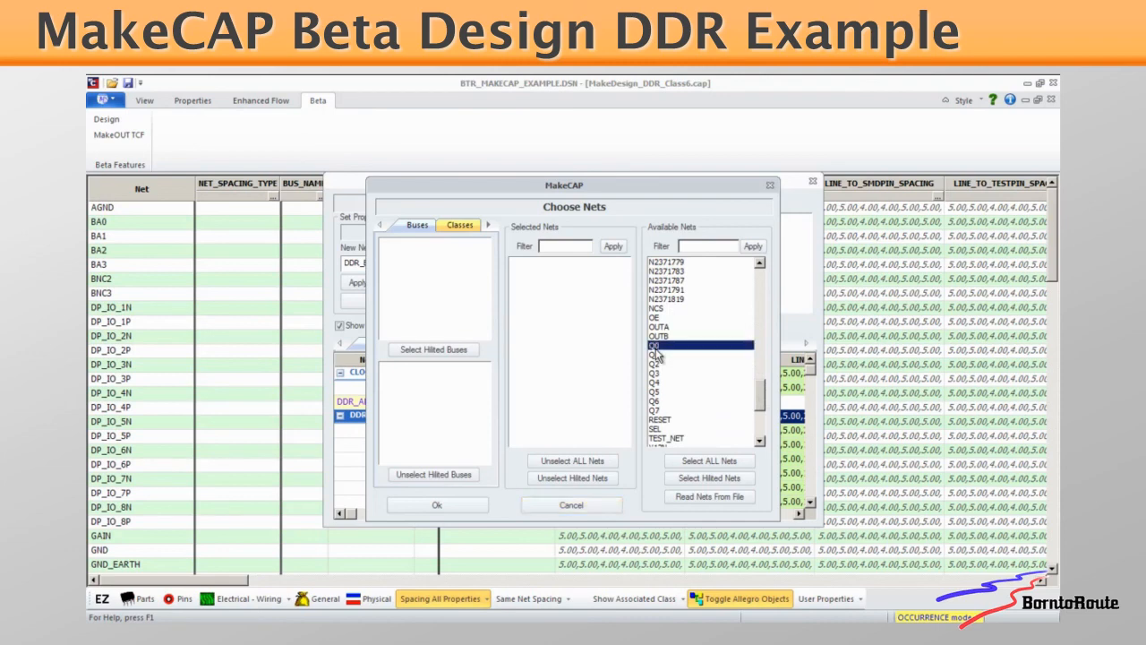
shift+click(656, 410)
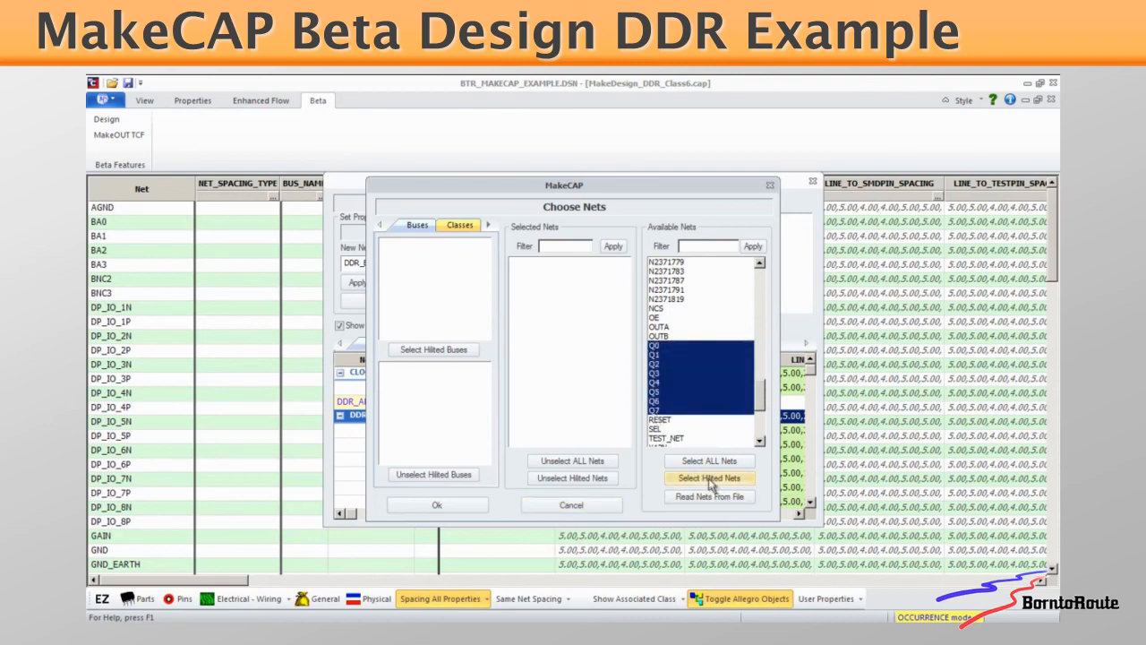
click(710, 480)
click(455, 507)
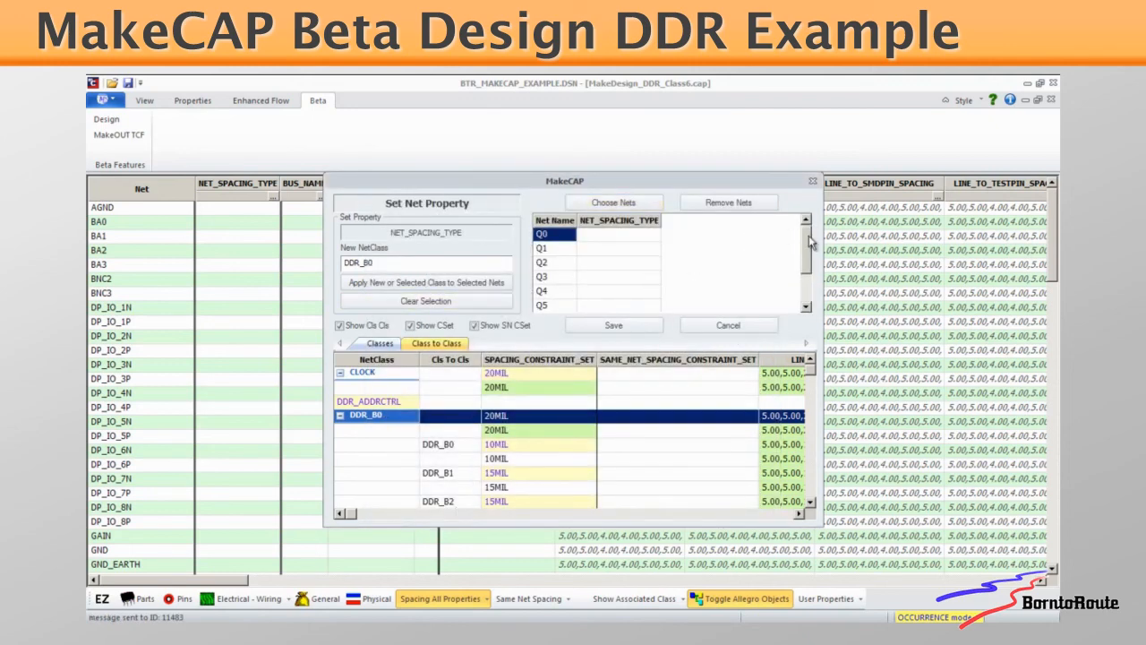
Apply net class DDR_B0 to all the chosen nets Q0 through Q7 and save the assignment
drag(810, 240, 813, 281)
shift+click(578, 291)
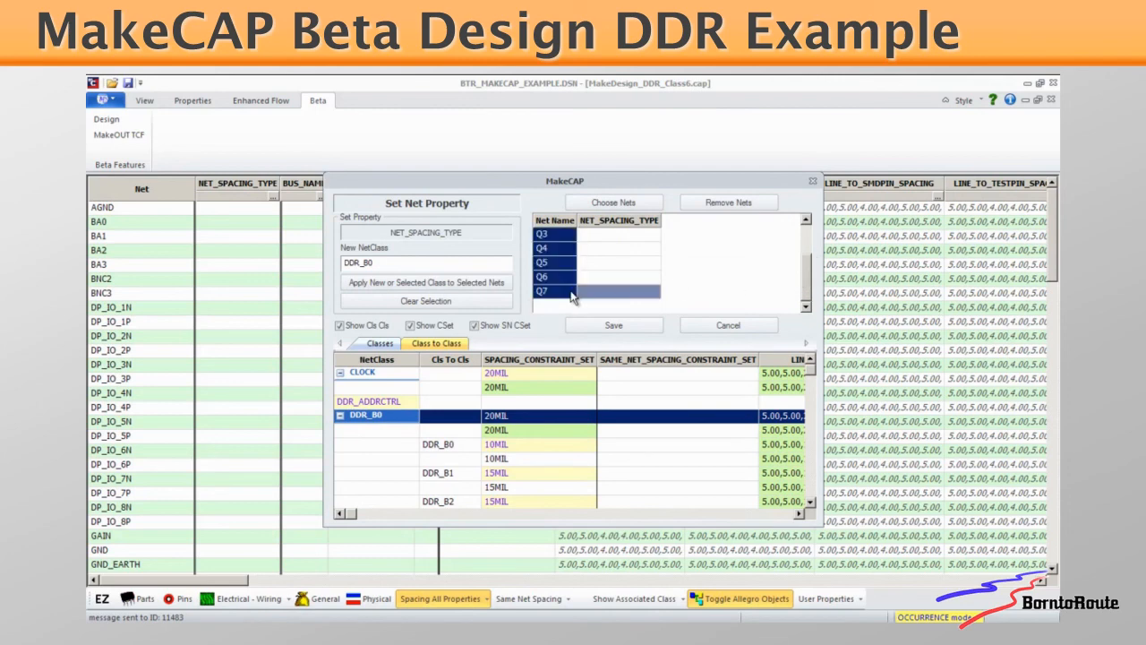
click(443, 284)
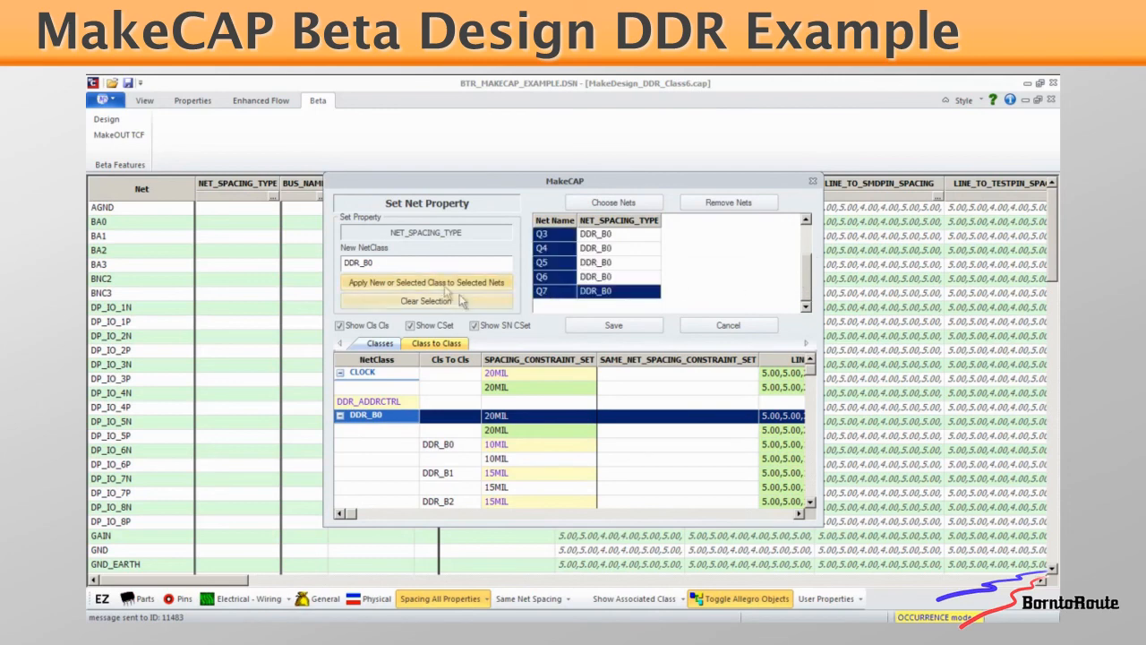
mouse_move(811, 286)
mouse_down()
mouse_move(819, 247)
mouse_move(815, 288)
mouse_up()
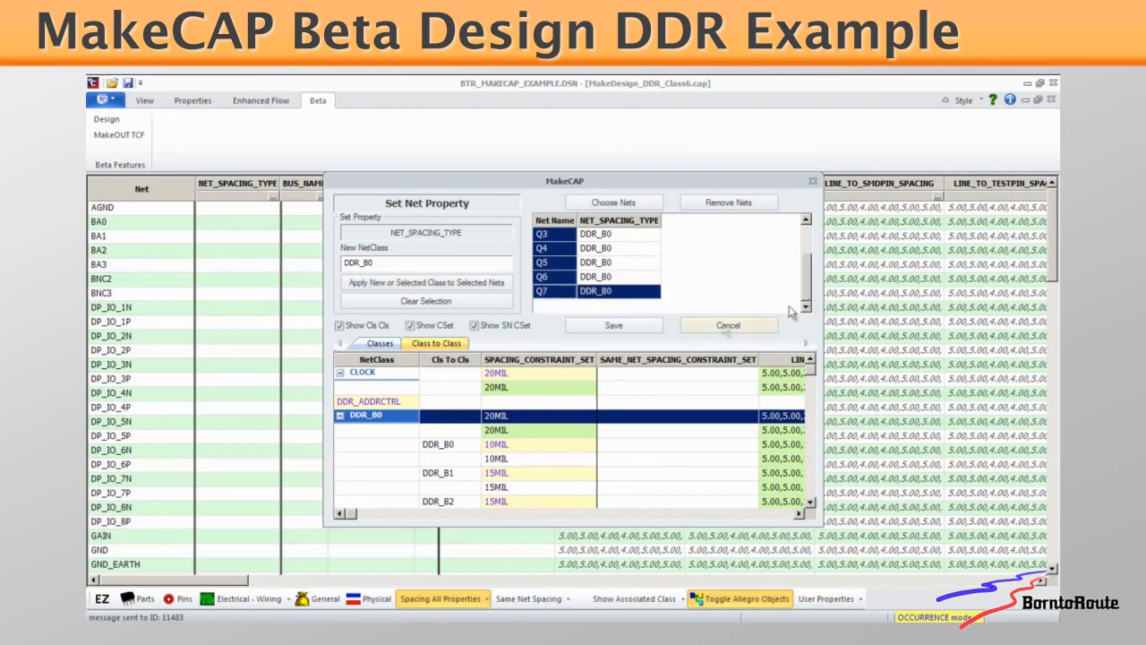
click(627, 325)
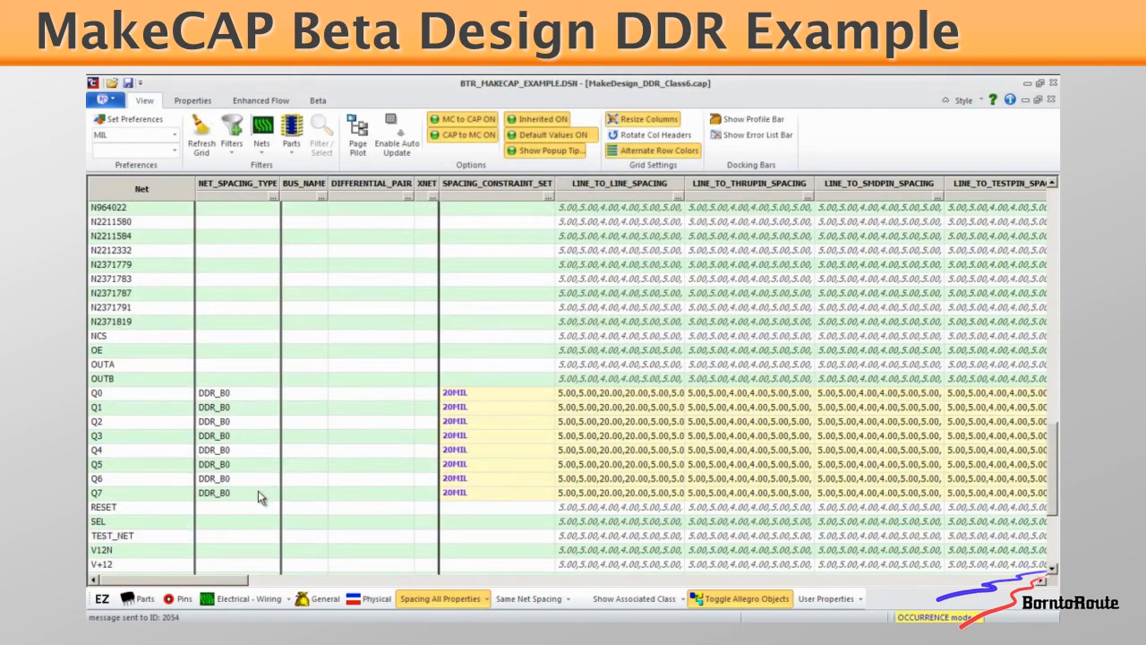
Select the NET_SPACING_TYPE cells of nets Q0 through Q7 and open their net property assignment
drag(258, 490, 254, 394)
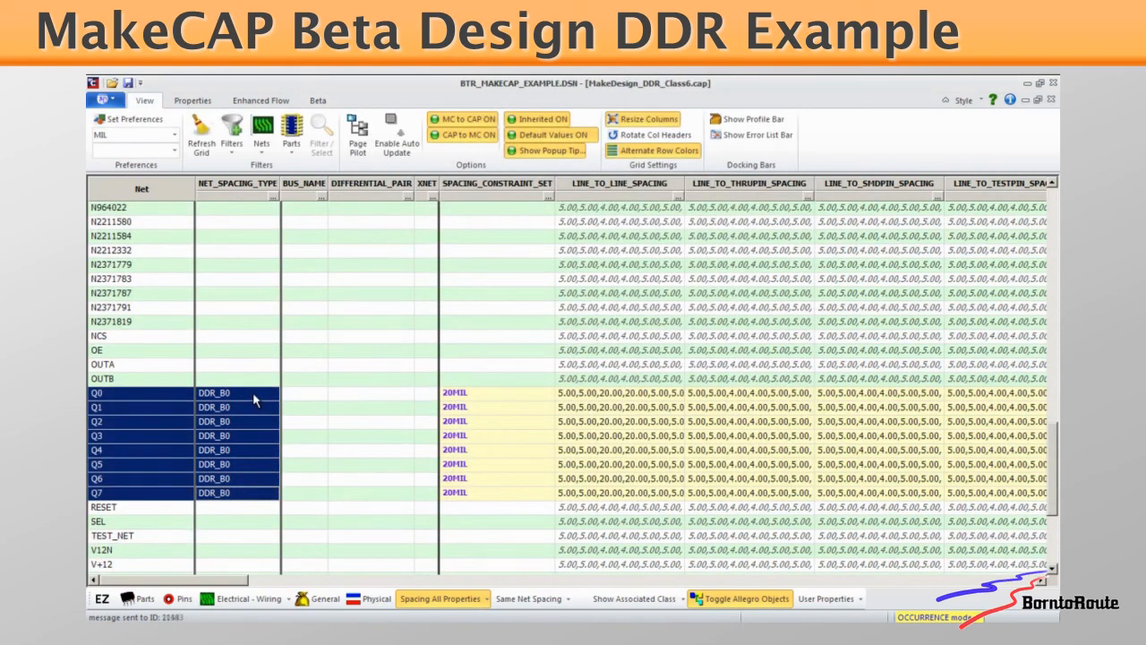
right_click(254, 394)
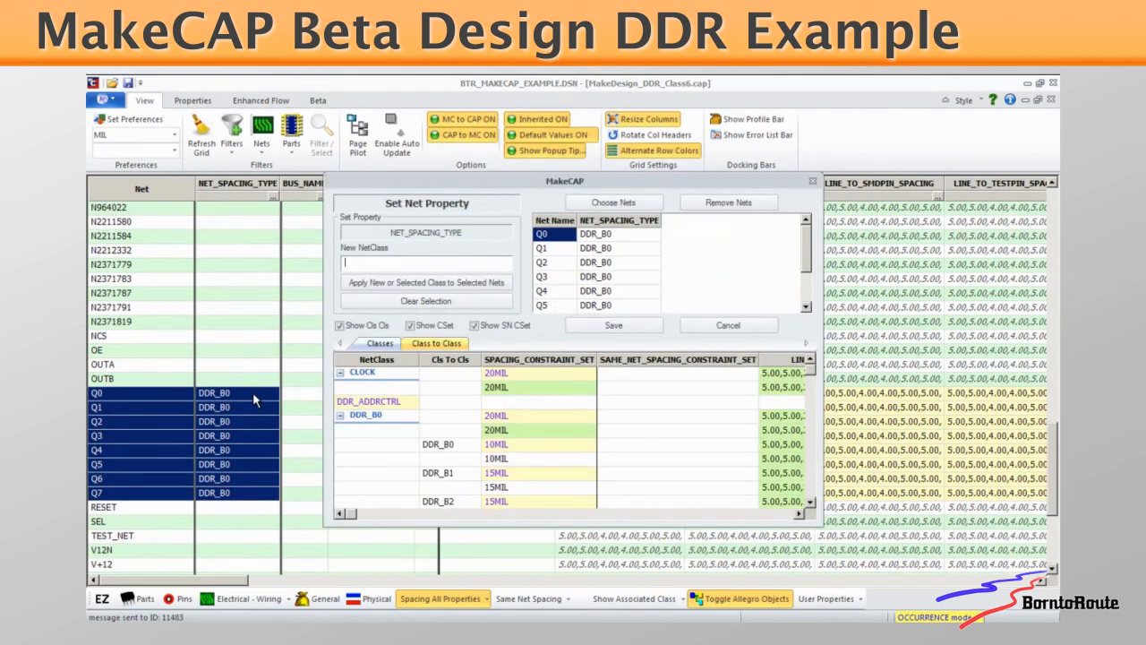